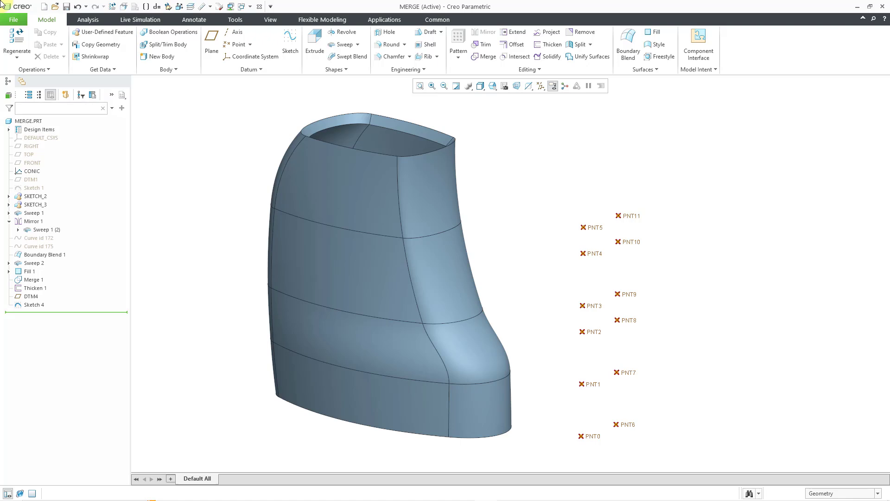
# Start a projected curve that projects the existing Sketch 4.
pyautogui.click(548, 32)
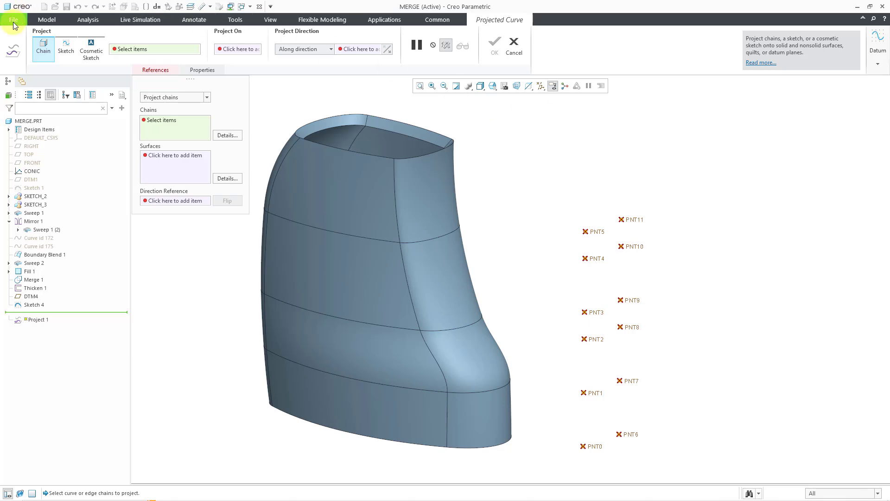
pyautogui.click(67, 57)
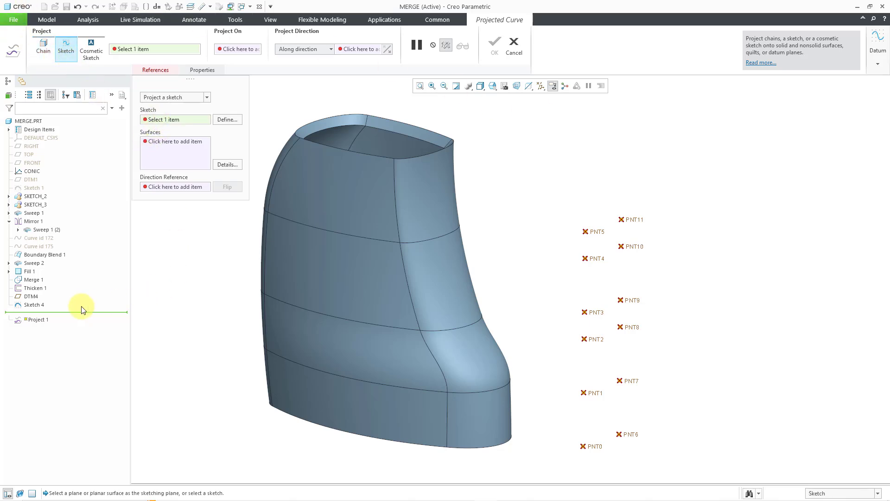
pyautogui.click(35, 304)
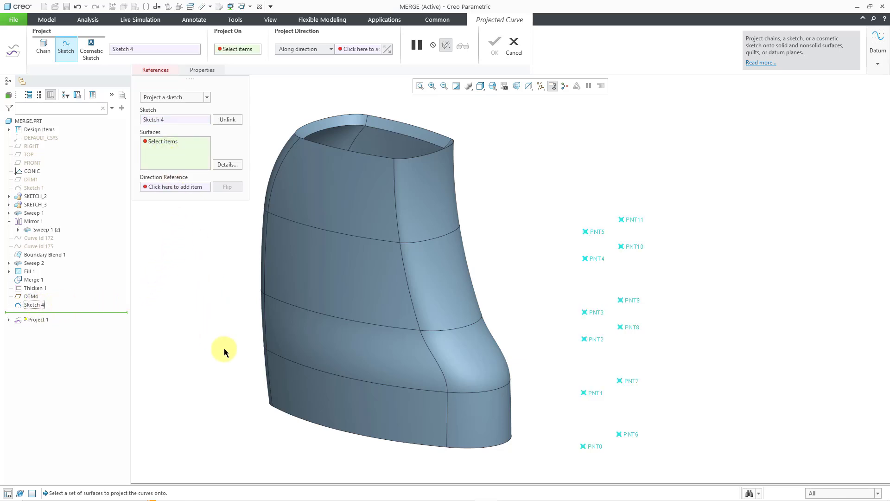
# Select the four surfaces up the part's right edge as Project On targets.
pyautogui.click(468, 419)
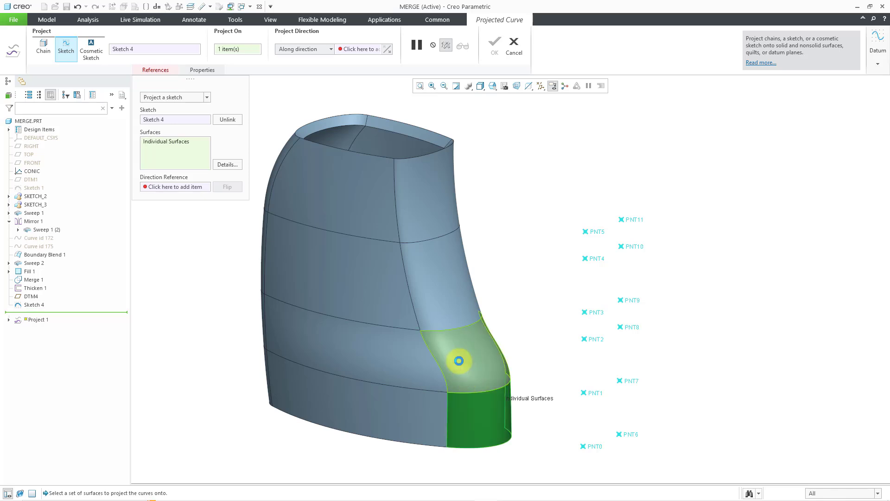
pyautogui.keyDown('ctrl'); pyautogui.click(452, 343); pyautogui.keyUp('ctrl')
pyautogui.keyDown('ctrl'); pyautogui.click(441, 311); pyautogui.keyUp('ctrl')
pyautogui.keyDown('ctrl'); pyautogui.click(425, 210); pyautogui.keyUp('ctrl')
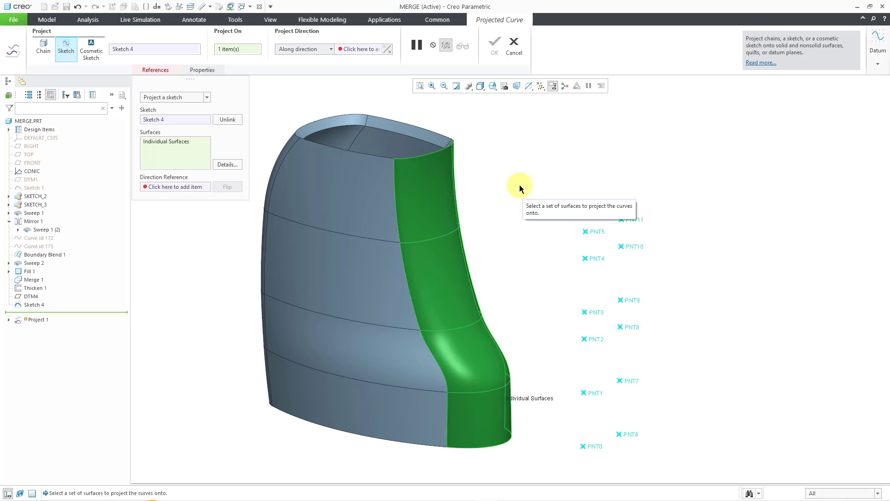
pyautogui.rightClick(520, 187)
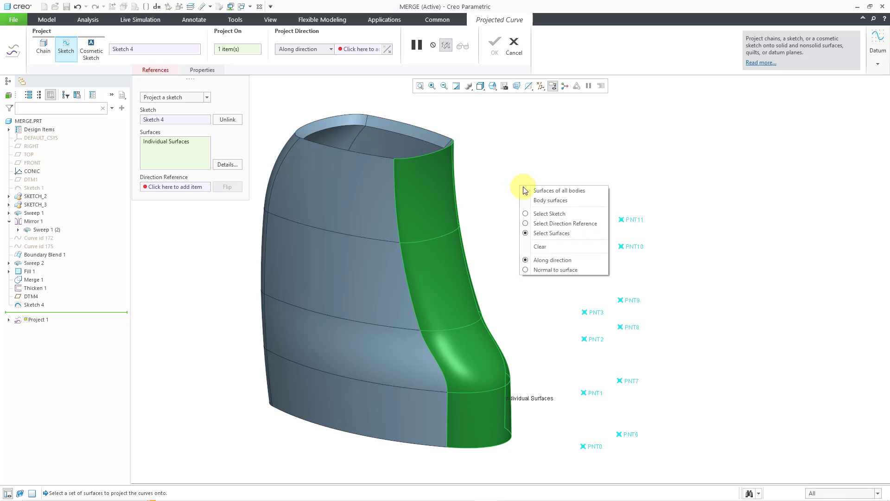
# Set DTM4 as the projection direction, flip it toward the part, and try finishing; regeneration fails.
pyautogui.click(554, 224)
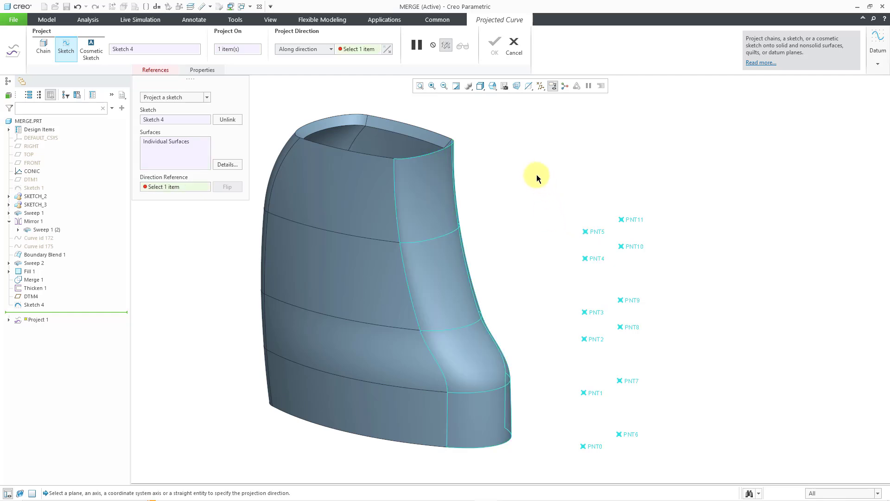
pyautogui.click(540, 88)
pyautogui.click(565, 138)
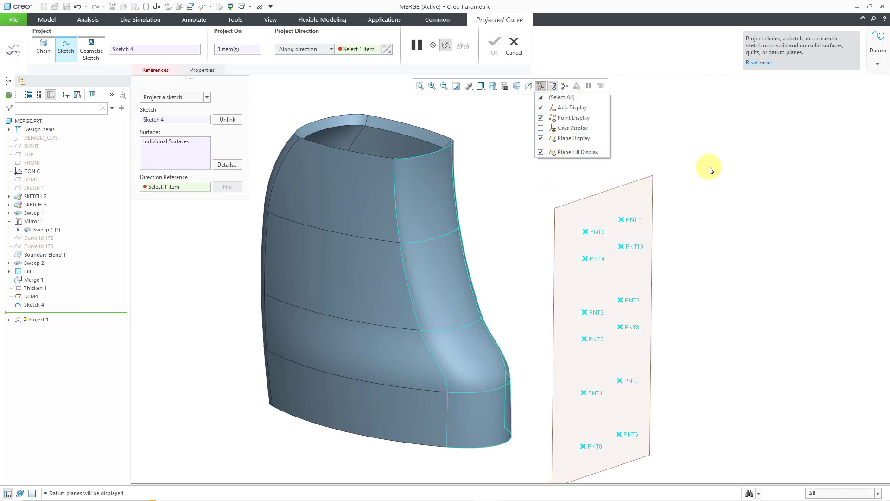
pyautogui.click(642, 182)
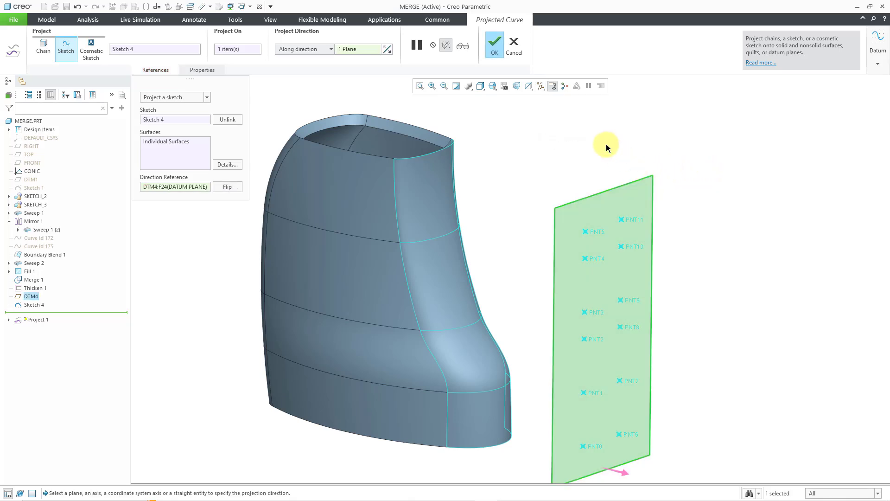
pyautogui.click(386, 48)
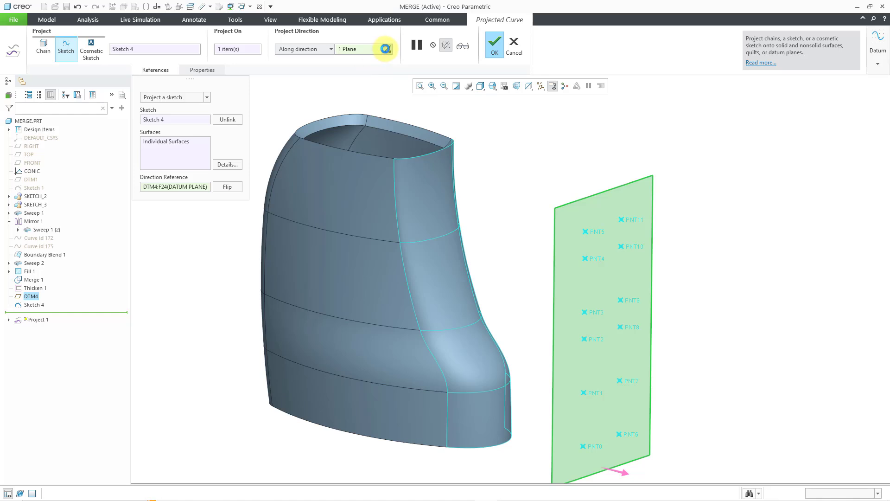
pyautogui.click(492, 47)
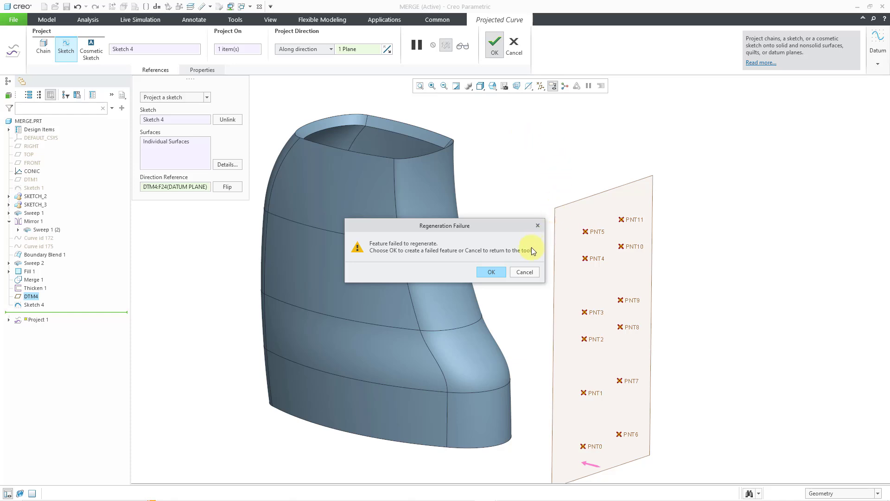
# Cancel the failed projected curve and confirm discarding it.
pyautogui.click(524, 272)
pyautogui.click(519, 49)
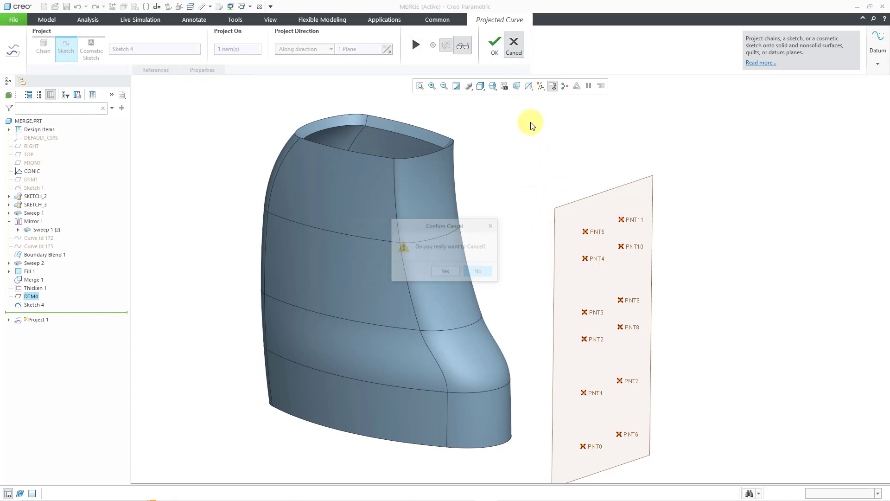
pyautogui.click(445, 273)
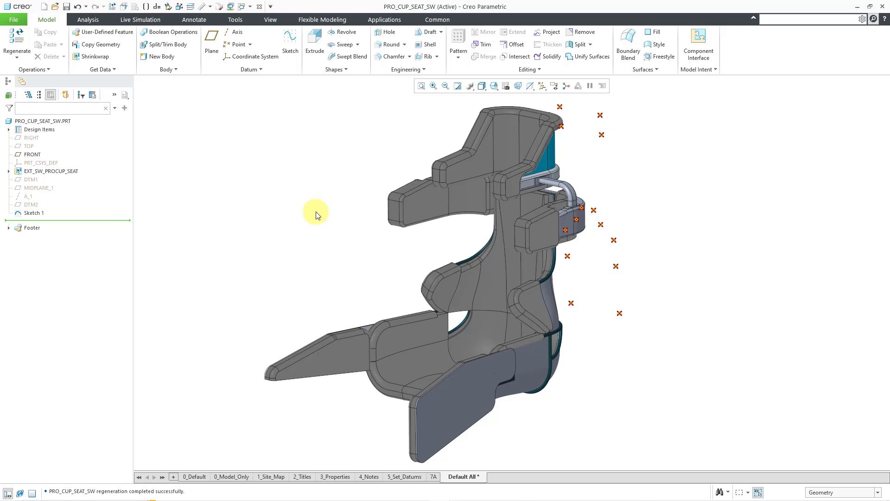
# Orbit the seat, apply the standard view, and zoom in on its side and Sketch 1 points.
pyautogui.moveTo(461, 229)
pyautogui.mouseDown(button='middle')
pyautogui.moveTo(453, 201)
pyautogui.moveTo(375, 215)
pyautogui.mouseUp(button='middle')
pyautogui.hotkey('ctrl', 'd')
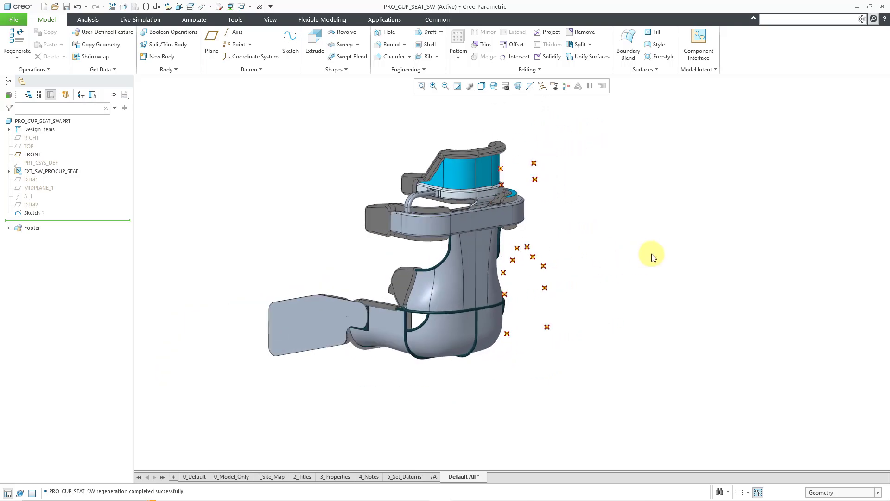
pyautogui.scroll(2, 357, 257)
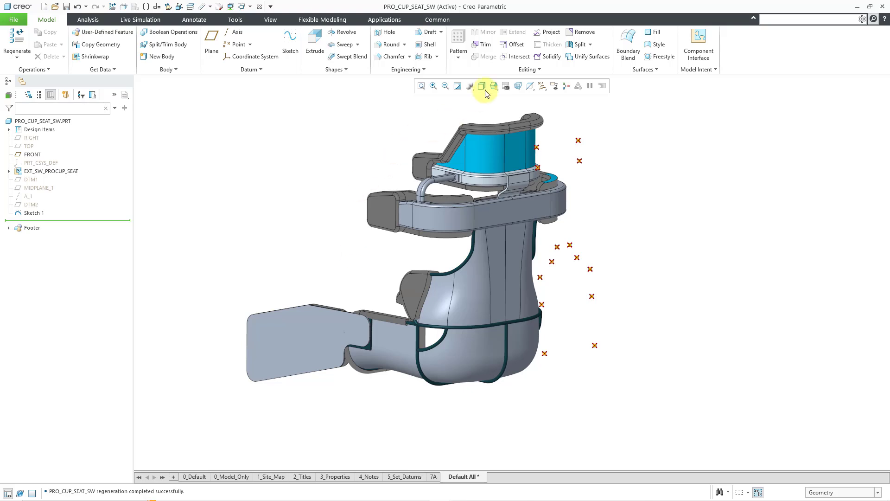
# Start a projected curve on the seat with Sketch 1 as the sketch to project.
pyautogui.click(549, 32)
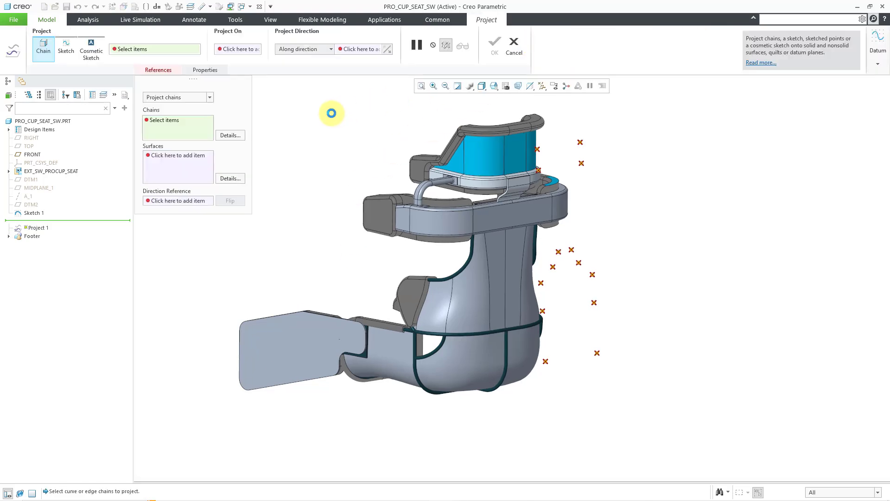
pyautogui.click(66, 50)
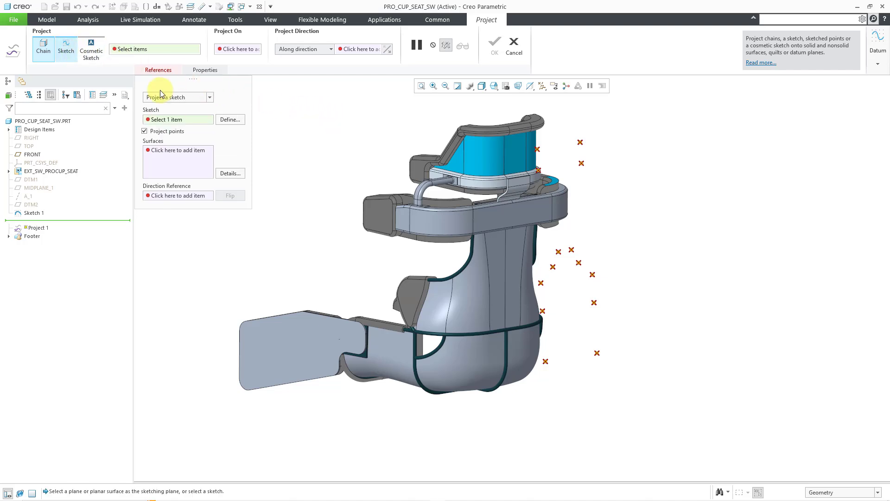
pyautogui.click(32, 213)
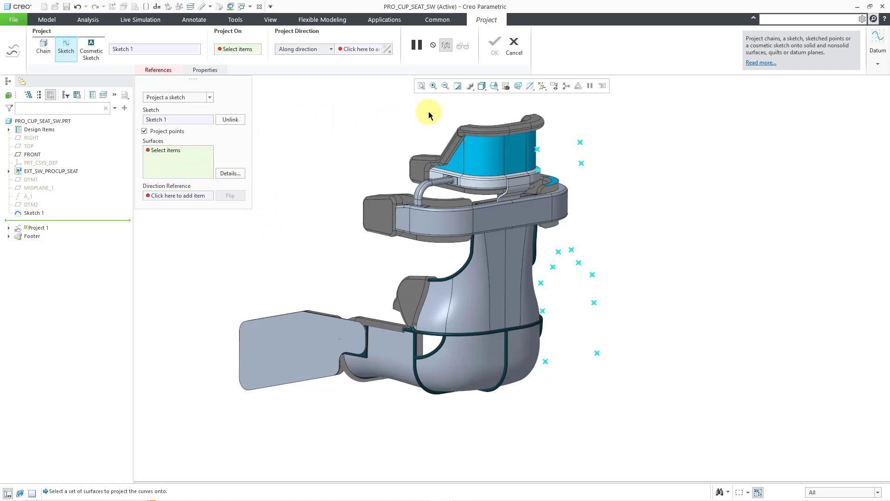
# Box-select the seat surfaces as projection targets and add the front seat surface.
pyautogui.click(495, 87)
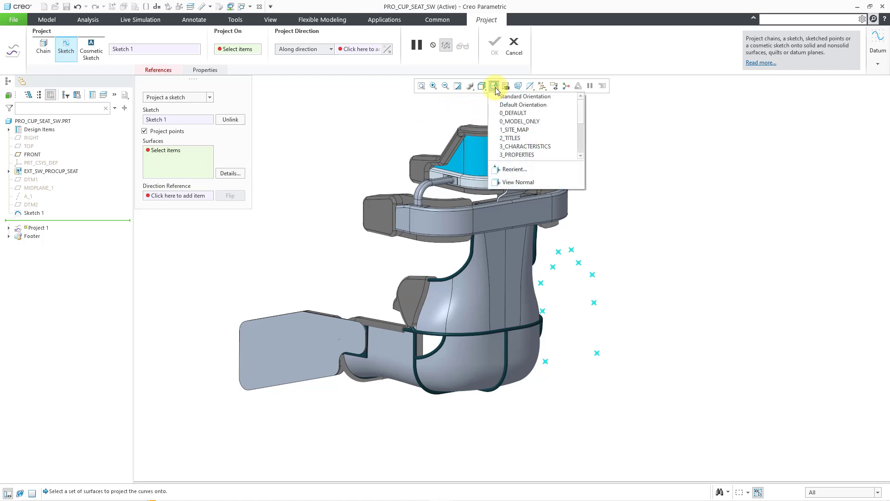
pyautogui.scroll(-3, 528, 114)
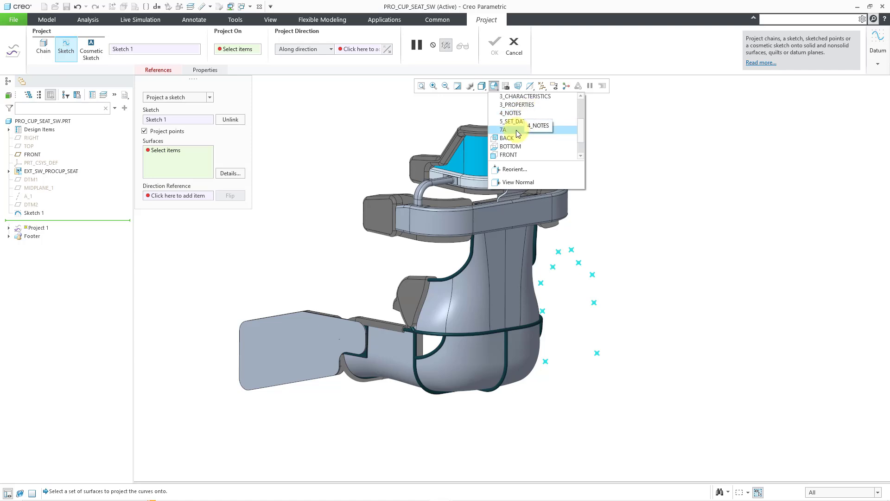
pyautogui.click(513, 142)
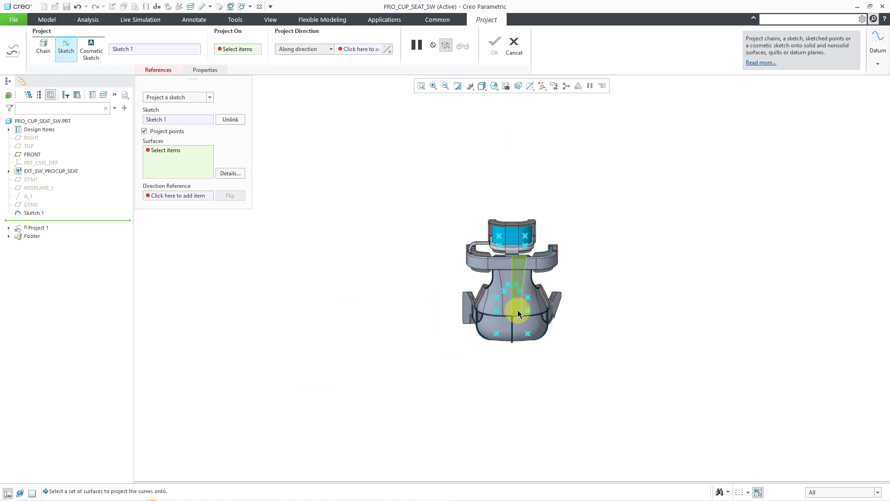
pyautogui.scroll(3, 511, 301)
pyautogui.scroll(2, 511, 301)
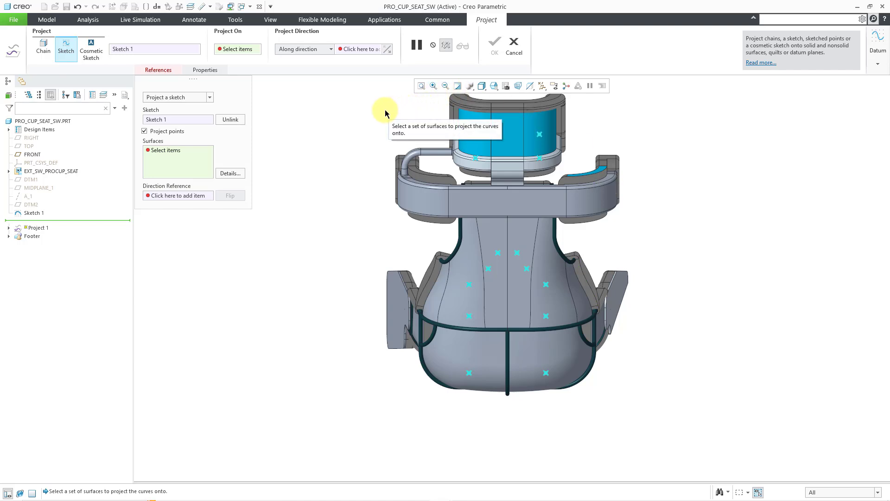
pyautogui.moveTo(389, 110); pyautogui.dragTo(622, 412)
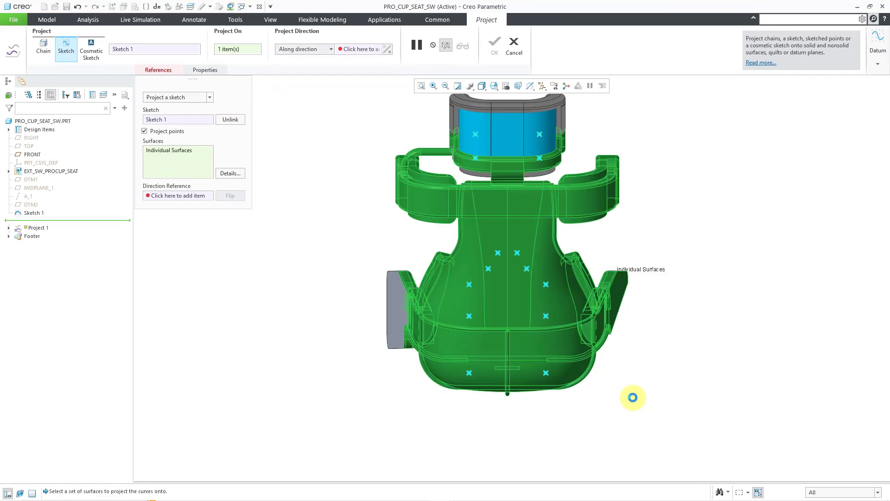
pyautogui.moveTo(621, 388)
pyautogui.mouseDown(button='middle')
pyautogui.moveTo(651, 374)
pyautogui.moveTo(722, 383)
pyautogui.moveTo(638, 370)
pyautogui.moveTo(647, 369)
pyautogui.moveTo(641, 383)
pyautogui.mouseUp(button='middle')
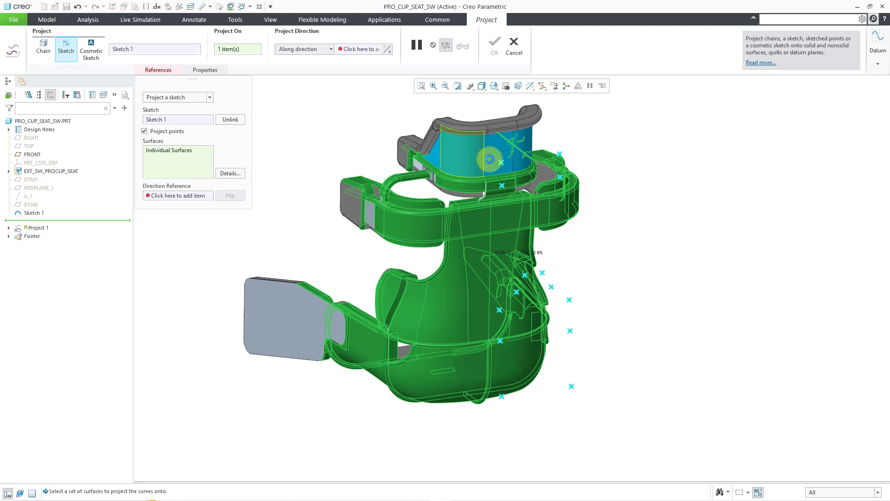
pyautogui.click(487, 154)
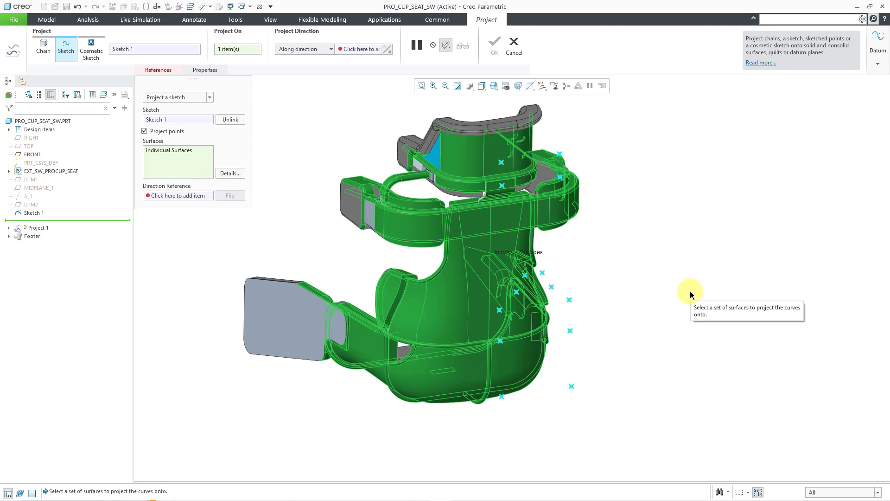
# Show datum planes and pick FRONT as the projection direction for Sketch 1's points.
pyautogui.click(191, 195)
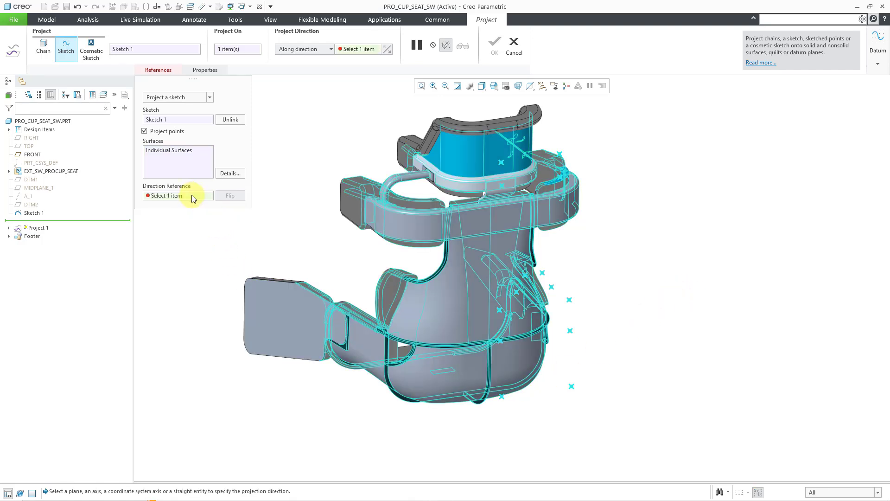
pyautogui.click(542, 85)
pyautogui.click(574, 138)
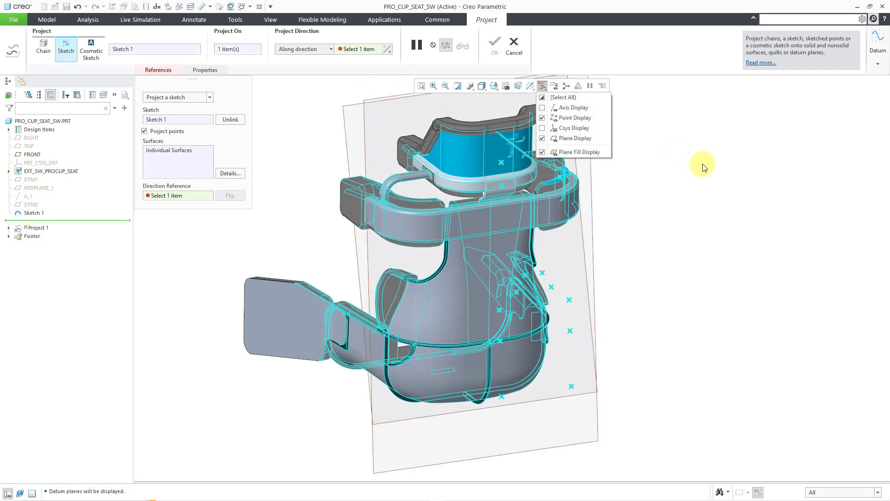
pyautogui.click(670, 260)
pyautogui.hotkey('ctrl', 'd')
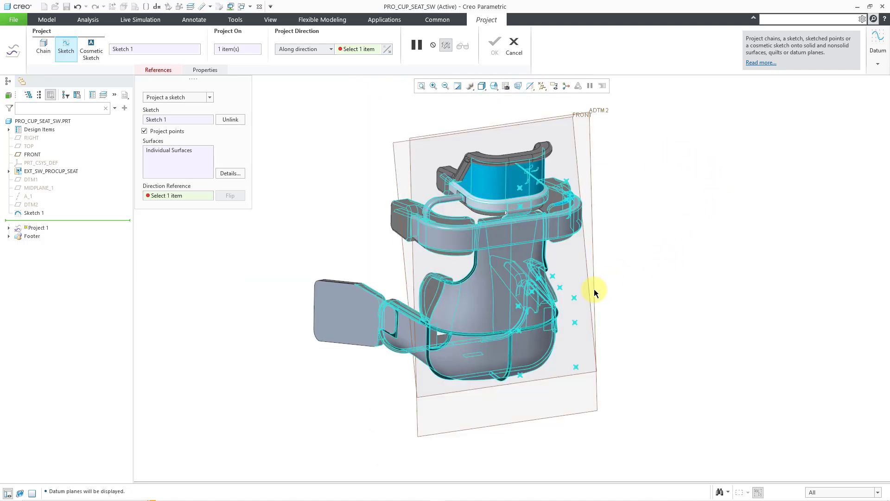
pyautogui.moveTo(636, 272); pyautogui.dragTo(661, 267, button='middle')
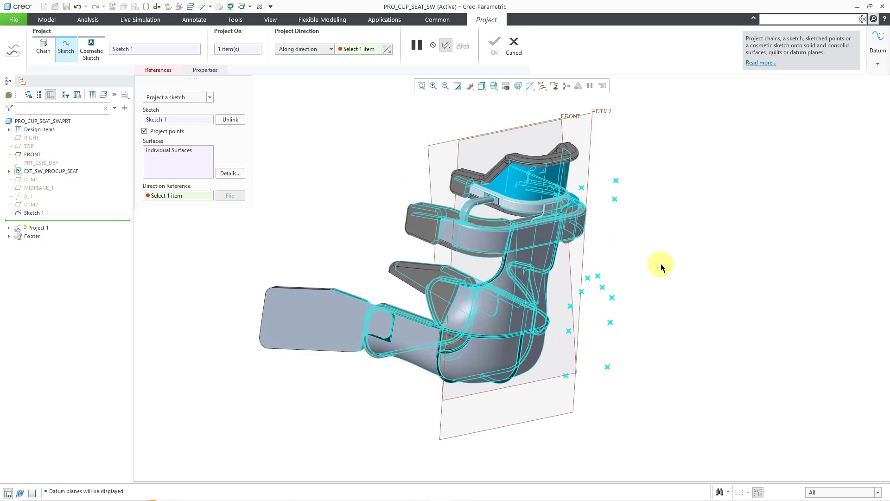
pyautogui.click(429, 159)
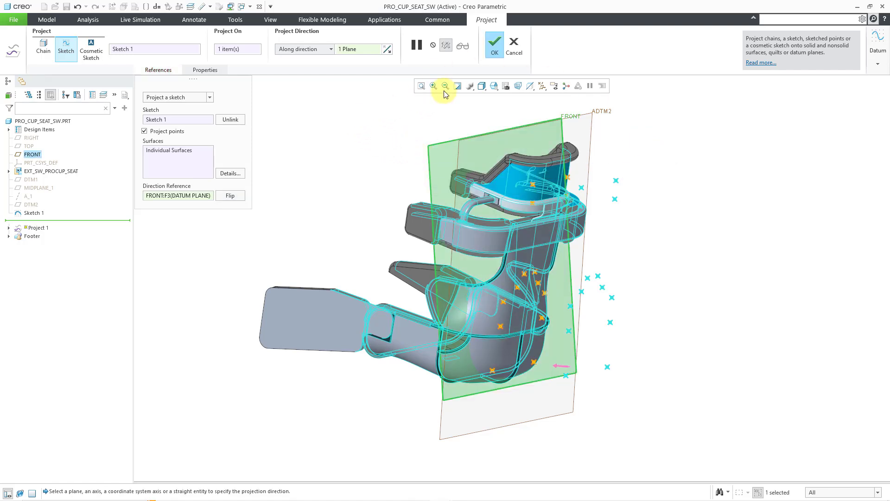
# Complete Project 1 and clear the selection.
pyautogui.click(492, 46)
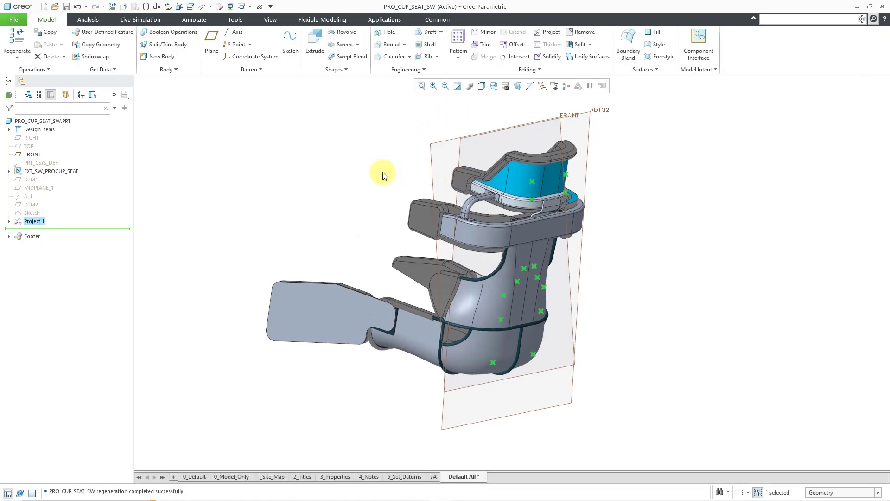
pyautogui.moveTo(378, 172); pyautogui.dragTo(364, 171, button='middle')
pyautogui.click(326, 197)
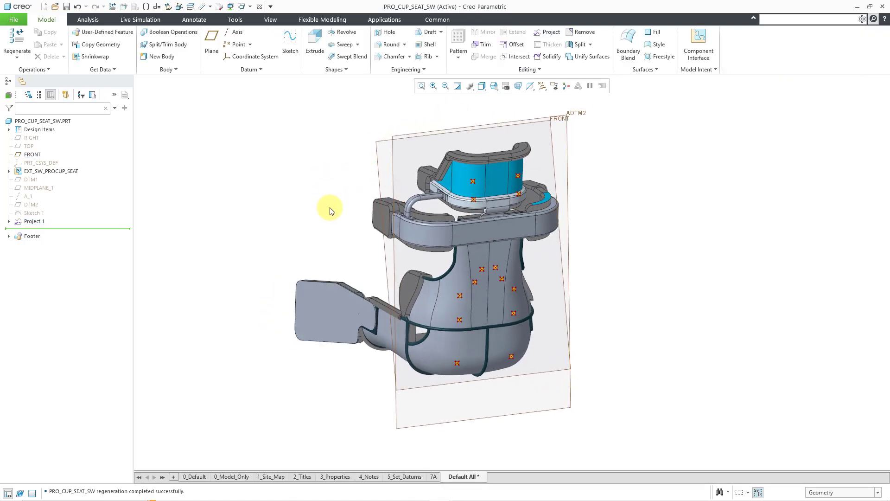
# View the seat from the saved BACK orientation, zoomed in on the projected points.
pyautogui.click(495, 88)
pyautogui.scroll(-2, 519, 130)
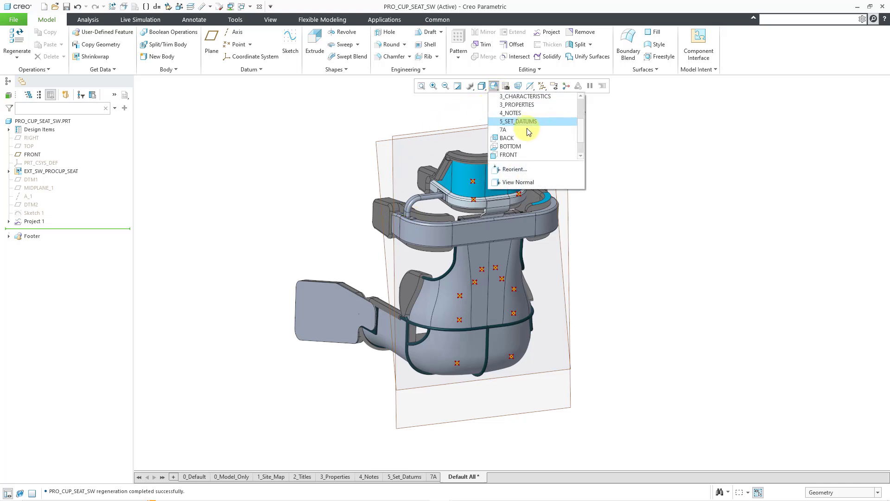
pyautogui.click(524, 138)
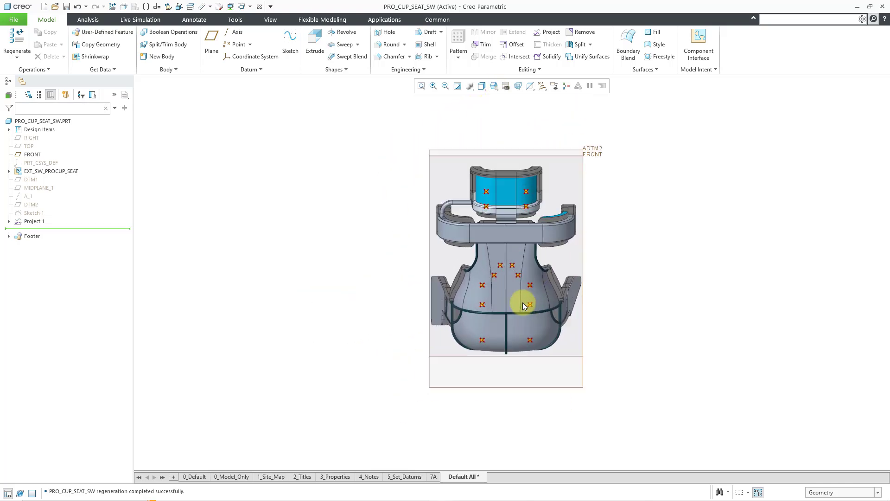
pyautogui.scroll(3, 520, 274)
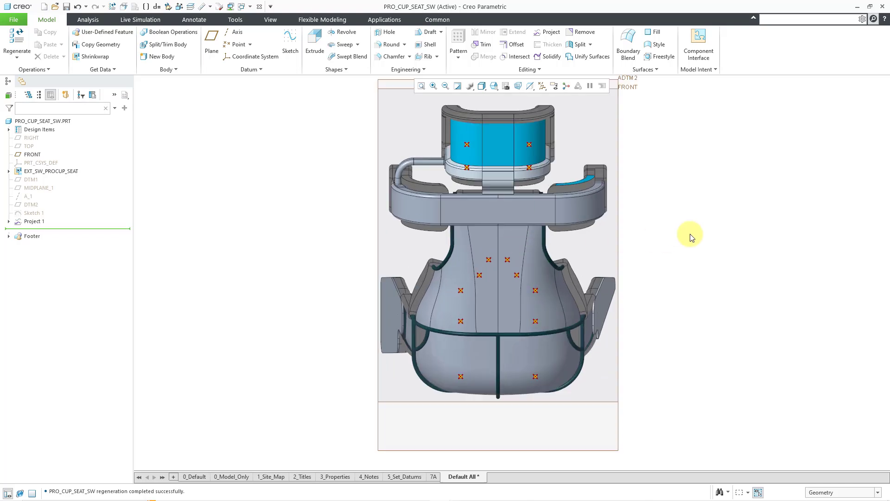
# Edit Project 1's definition, replace its FRONT direction reference with ADTM2, and confirm.
pyautogui.click(34, 222)
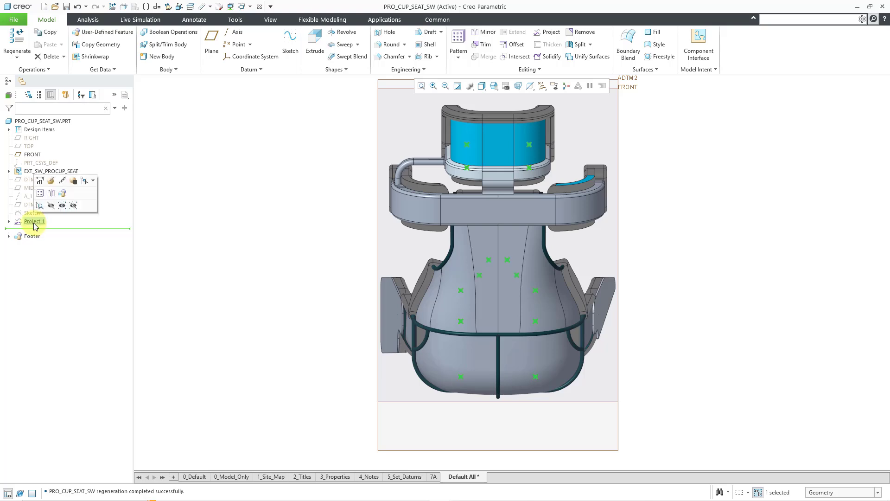
pyautogui.click(74, 180)
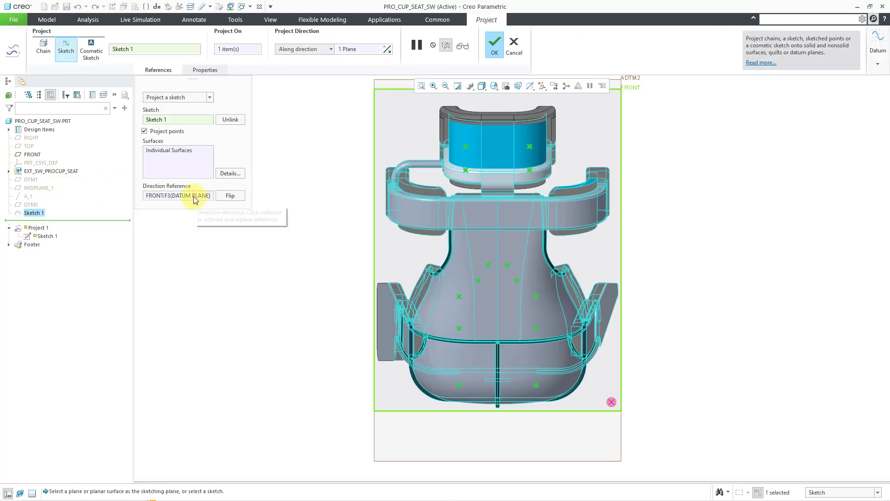
pyautogui.click(193, 195)
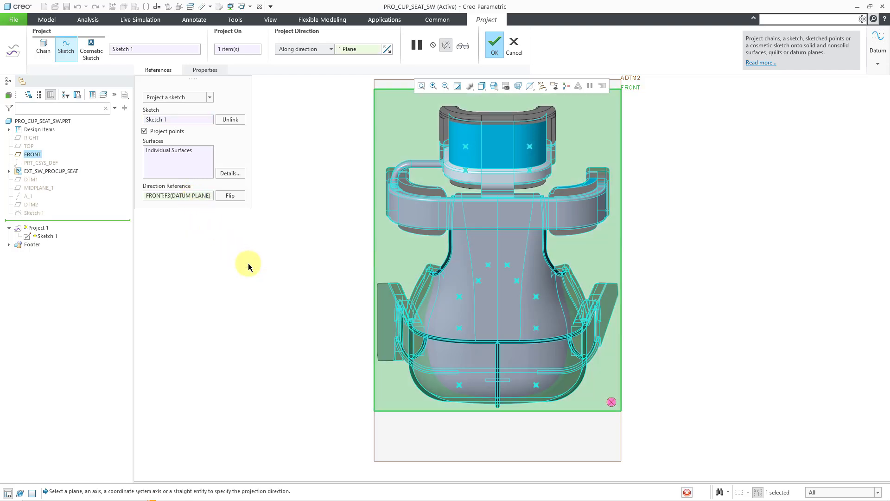
pyautogui.click(538, 115)
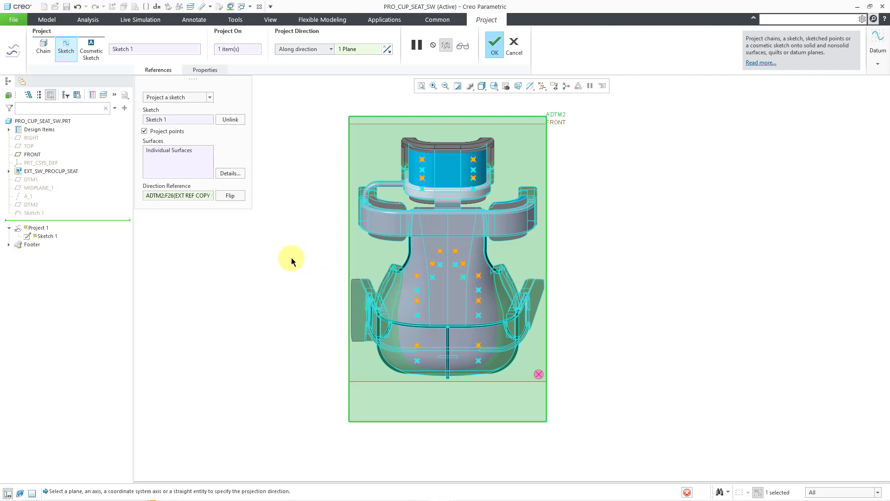
pyautogui.scroll(-1, 291, 257)
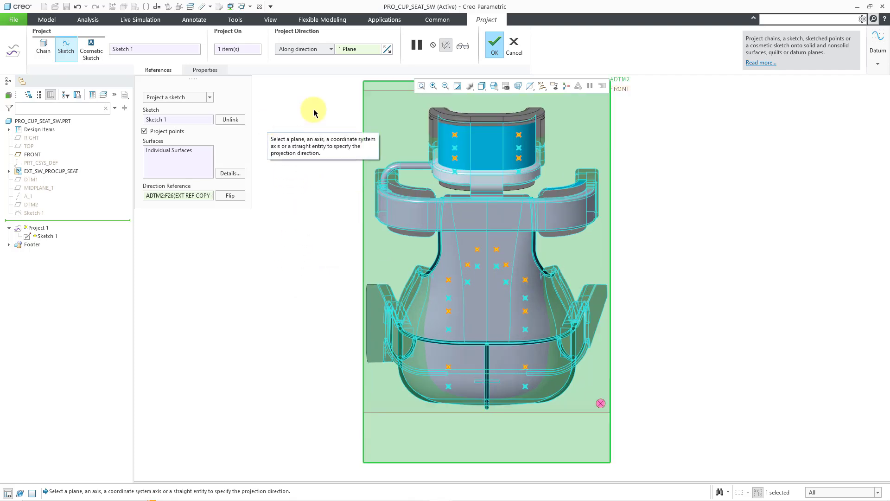
pyautogui.click(495, 46)
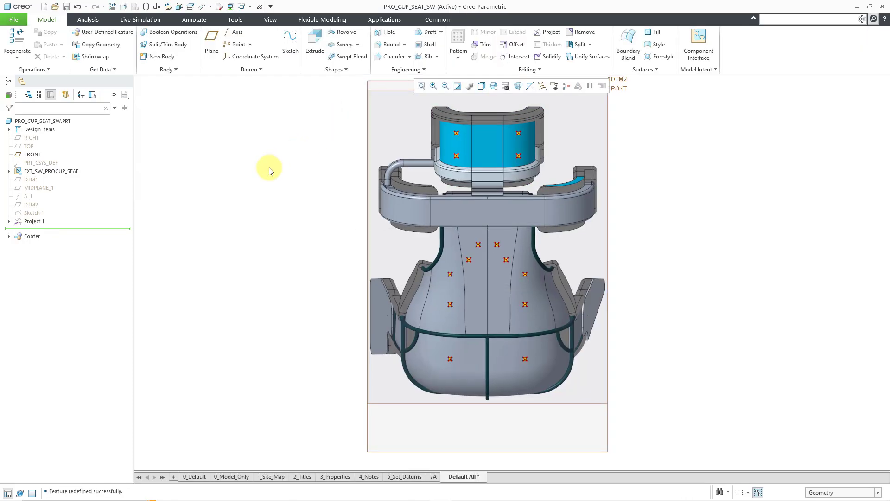
# Orbit the seat to an angled 3D view of the points projected along ADTM2.
pyautogui.moveTo(289, 213)
pyautogui.mouseDown(button='middle')
pyautogui.moveTo(320, 210)
pyautogui.moveTo(318, 221)
pyautogui.moveTo(284, 232)
pyautogui.mouseUp(button='middle')
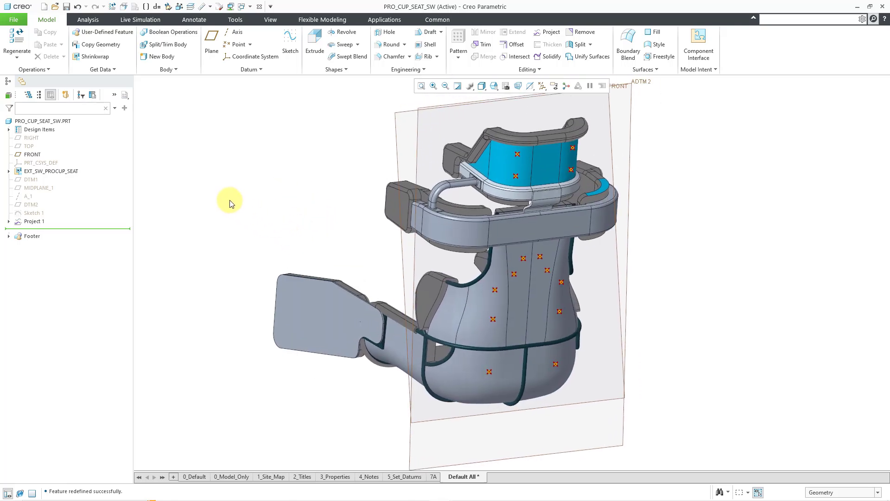
# Switch the active window to SMT_ENCLOSURE.PRT.
pyautogui.click(251, 8)
pyautogui.click(274, 28)
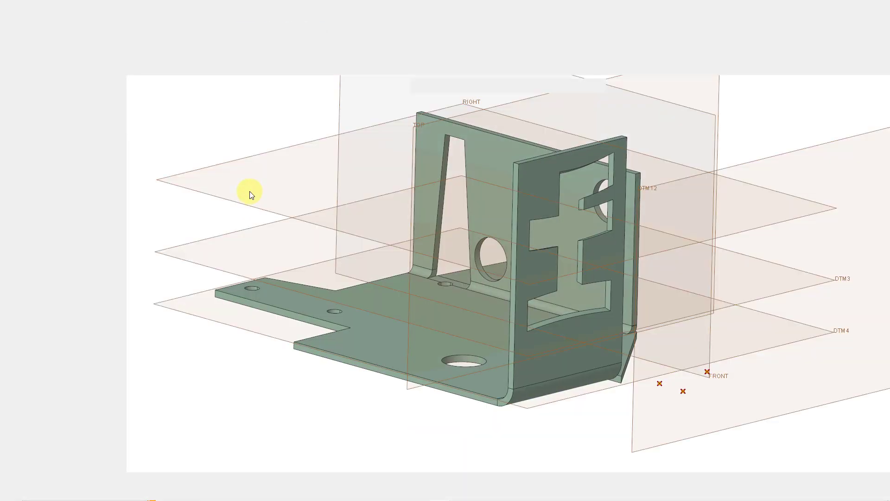
pyautogui.scroll(-2, 372, 296)
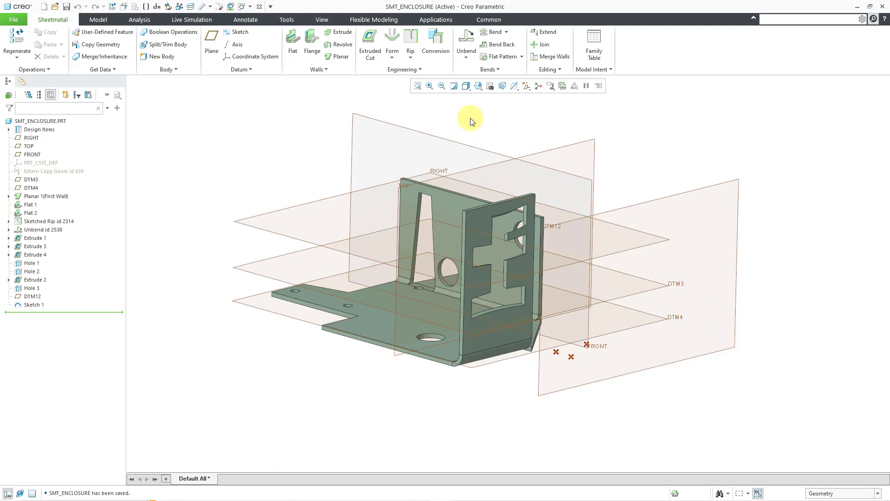
# Turn off Plane Display in the datum display filters.
pyautogui.click(526, 86)
pyautogui.click(558, 139)
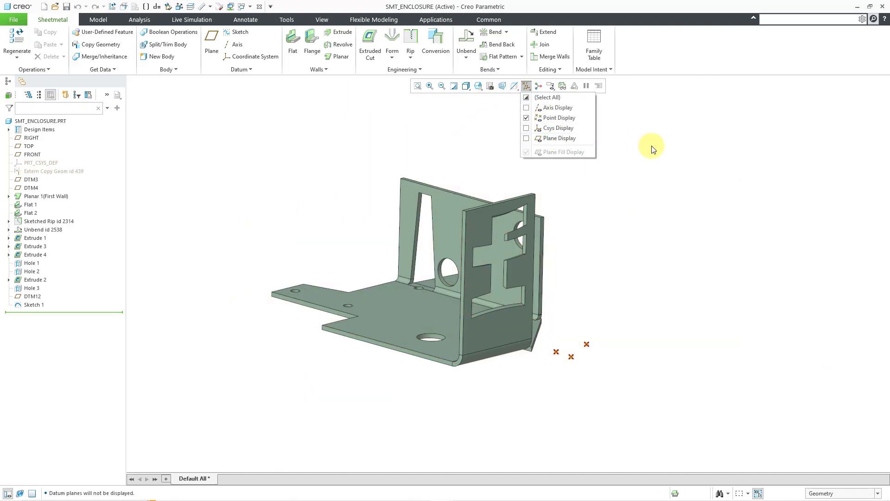
pyautogui.moveTo(610, 291)
pyautogui.mouseDown(button='middle')
pyautogui.moveTo(610, 272)
pyautogui.moveTo(606, 286)
pyautogui.mouseUp(button='middle')
pyautogui.scroll(-1, 598, 292)
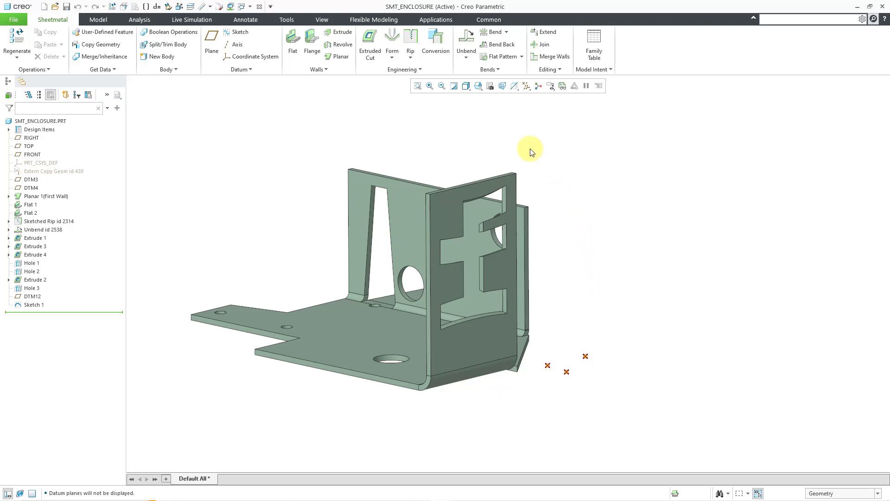
# Start a Project feature projecting Sketch 1 onto the enclosure's front wall face.
pyautogui.click(551, 70)
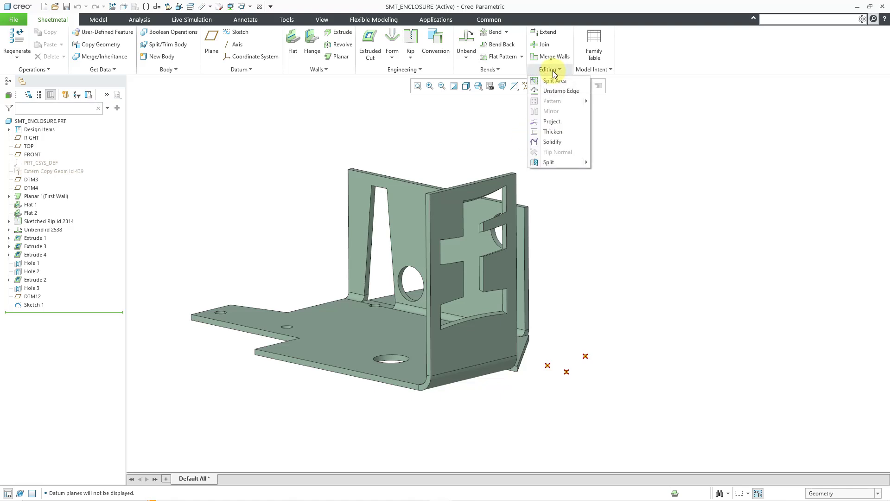
pyautogui.click(561, 121)
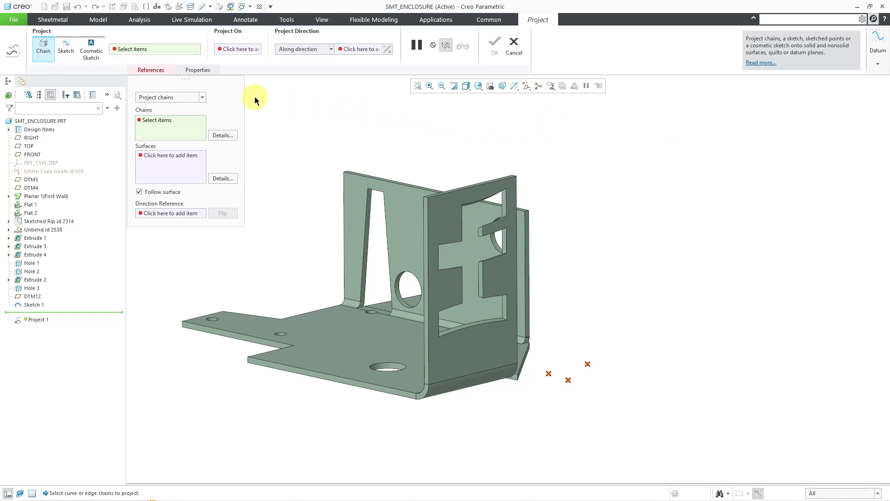
pyautogui.click(66, 52)
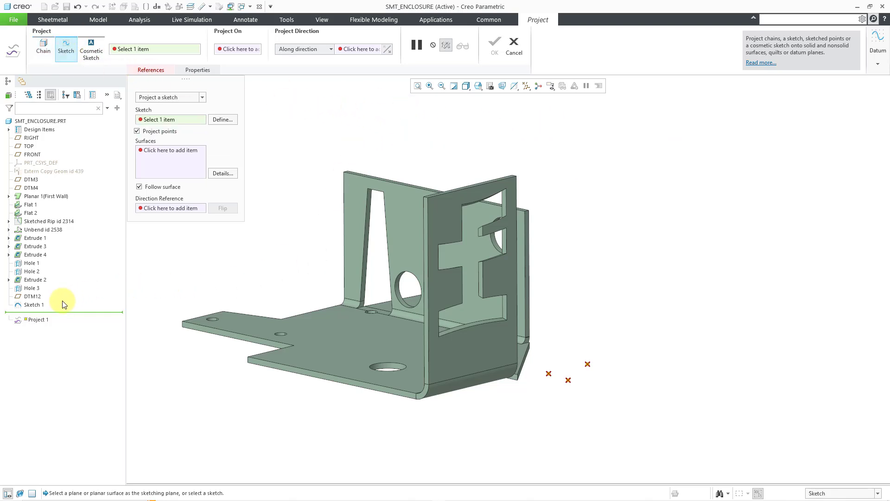
pyautogui.click(37, 304)
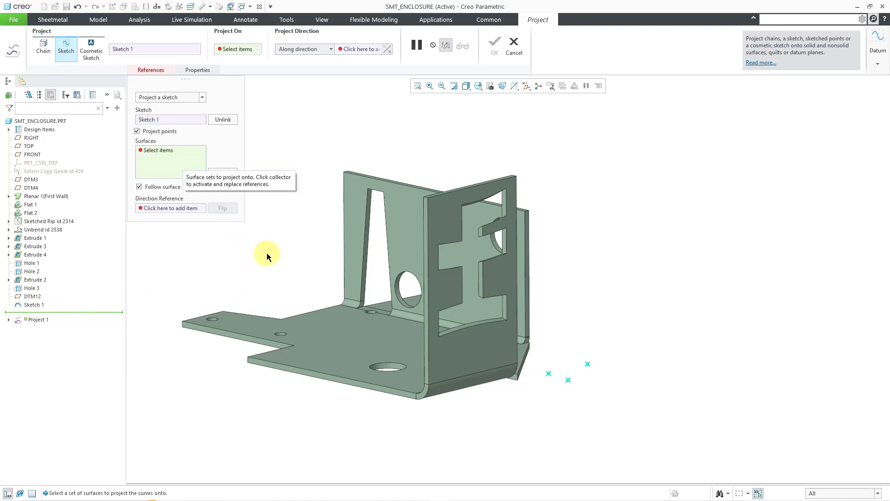
pyautogui.click(472, 350)
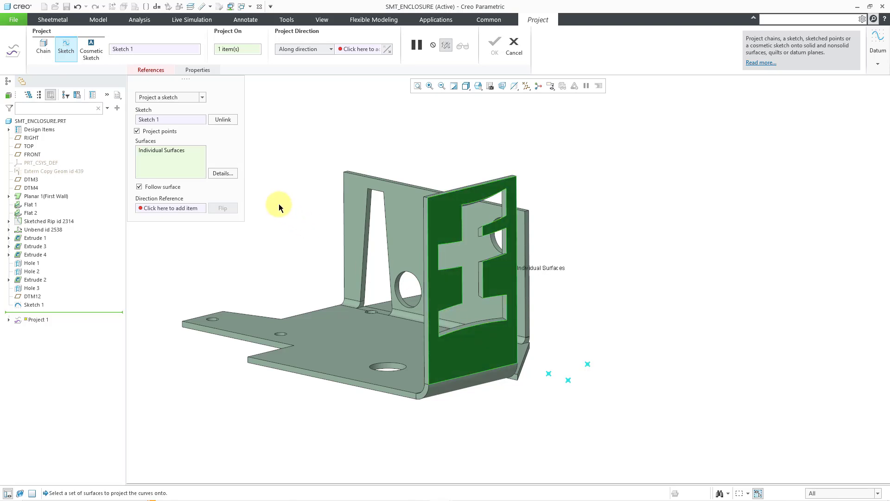
# Show datum planes and set DTM12 as the reversed projection direction.
pyautogui.click(182, 209)
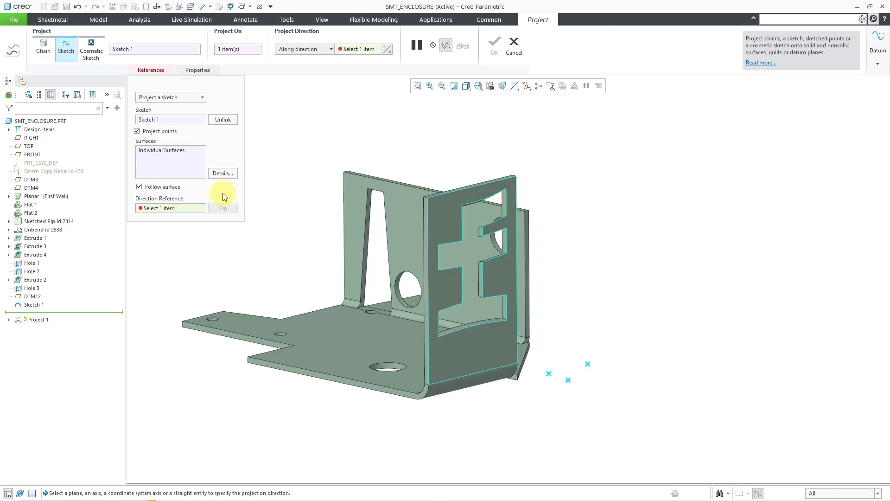
pyautogui.click(526, 86)
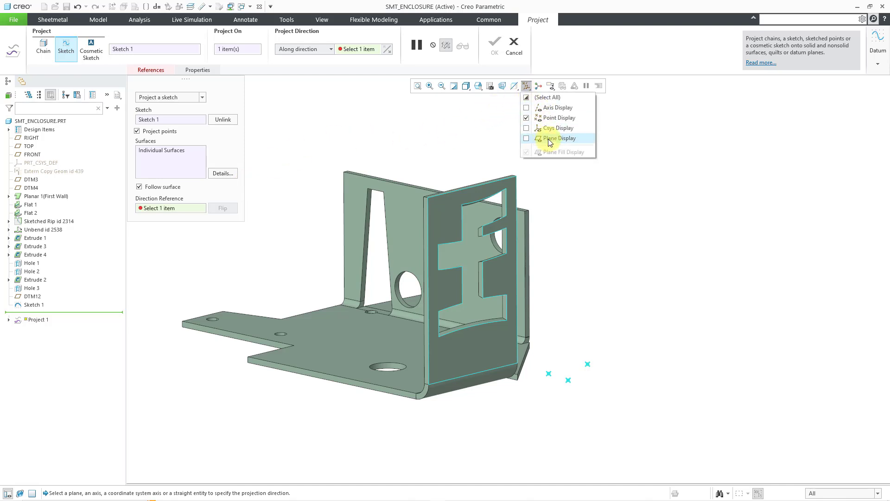
pyautogui.click(552, 139)
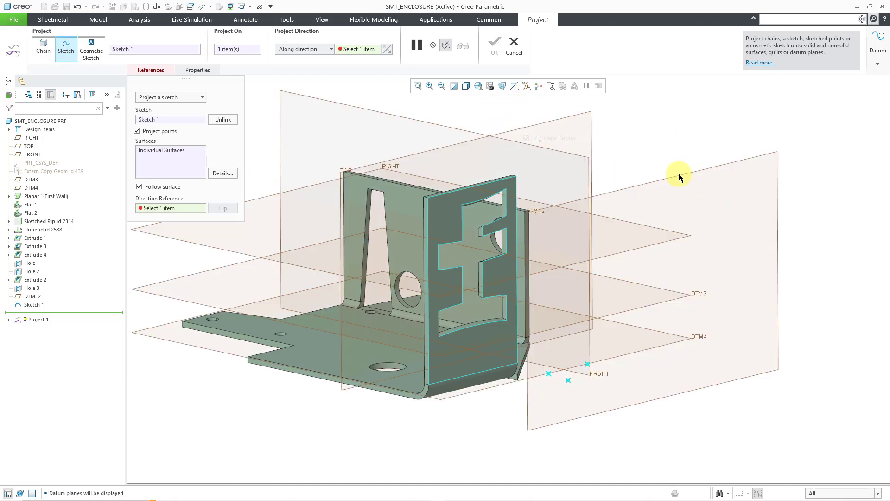
pyautogui.moveTo(631, 299)
pyautogui.mouseDown(button='middle')
pyautogui.moveTo(631, 232)
pyautogui.moveTo(633, 287)
pyautogui.mouseUp(button='middle')
pyautogui.click(624, 214)
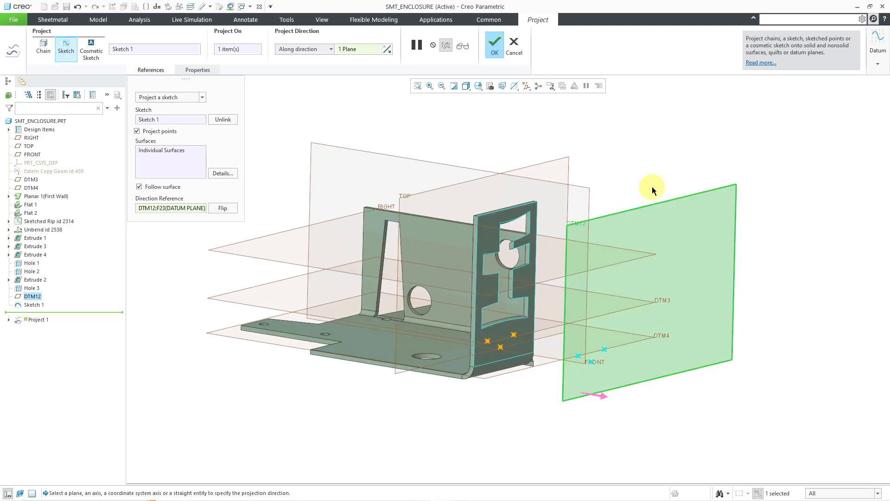
pyautogui.click(388, 49)
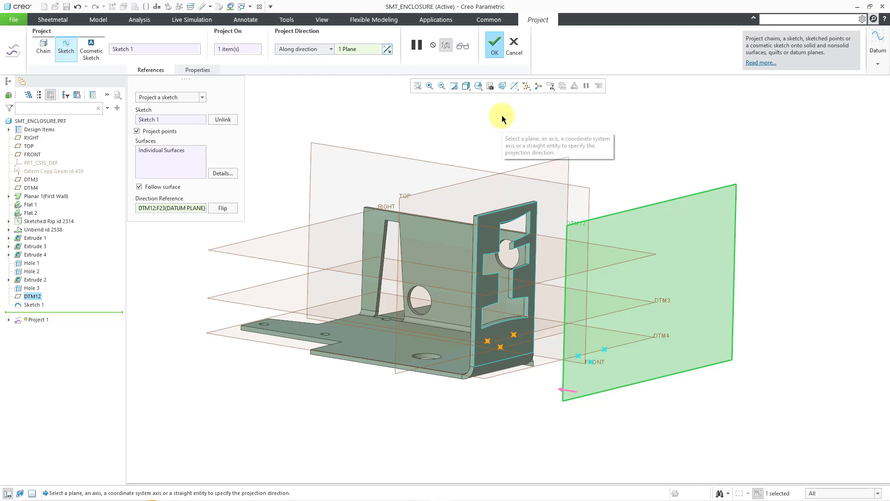
# Hide the datum planes again, finish the projection, and select the Project 1 feature.
pyautogui.click(526, 86)
pyautogui.click(554, 139)
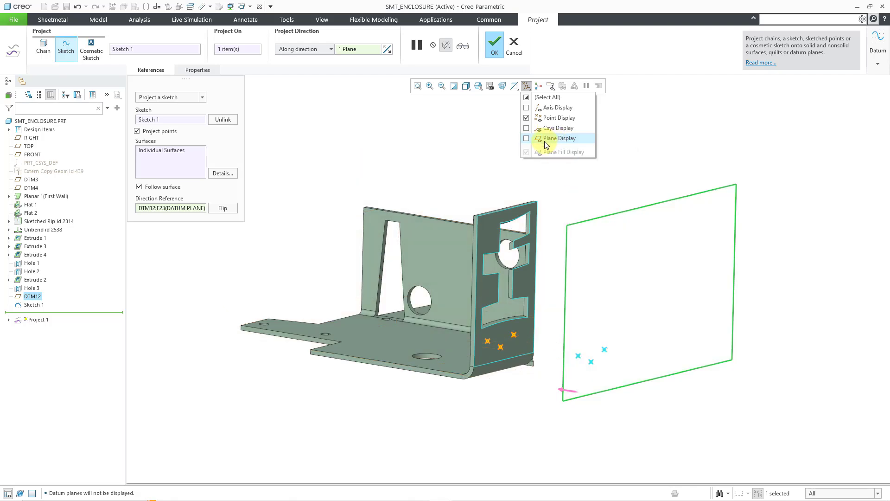
pyautogui.click(472, 154)
pyautogui.middleClick(467, 155)
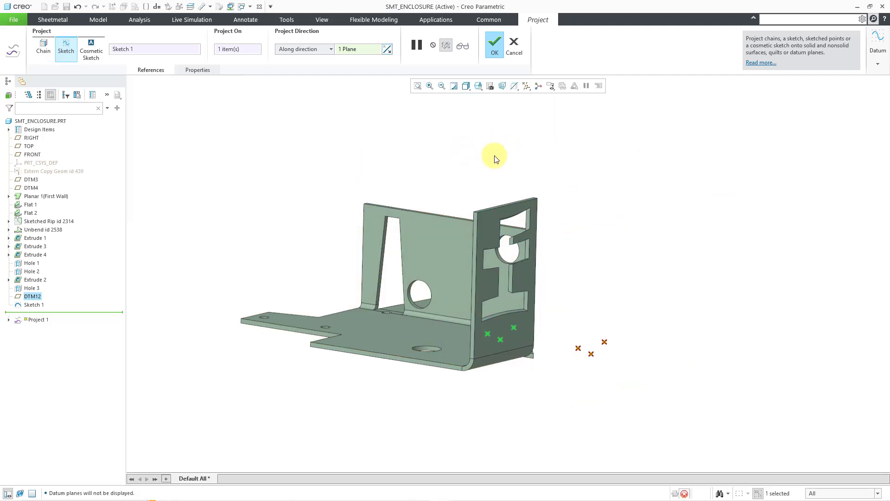
pyautogui.moveTo(516, 163); pyautogui.dragTo(511, 163, button='middle')
pyautogui.scroll(2, 583, 231)
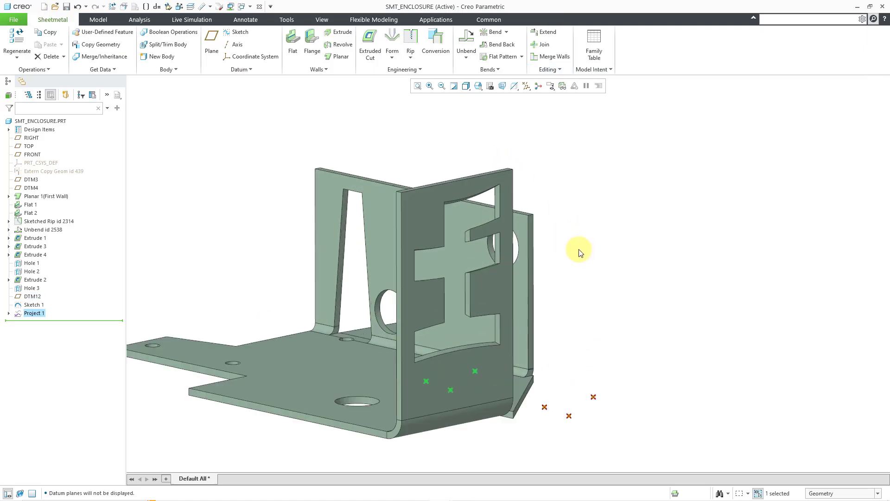
pyautogui.click(581, 250)
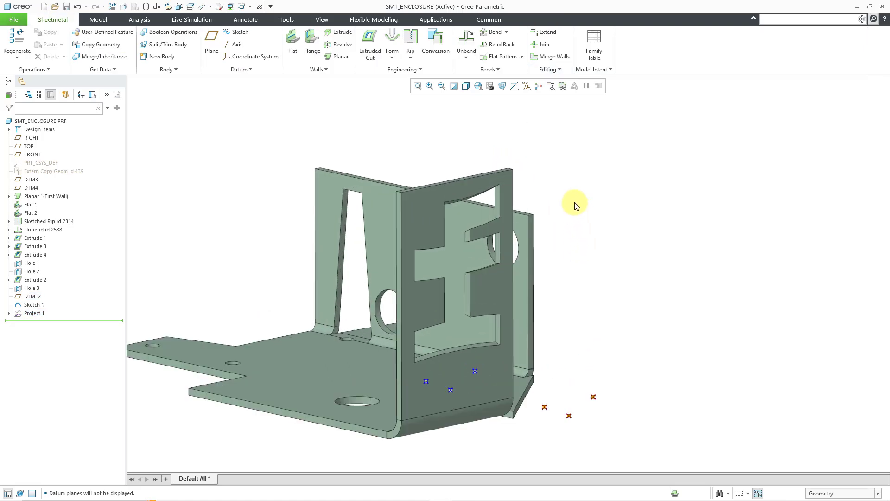
pyautogui.click(42, 313)
pyautogui.click(55, 269)
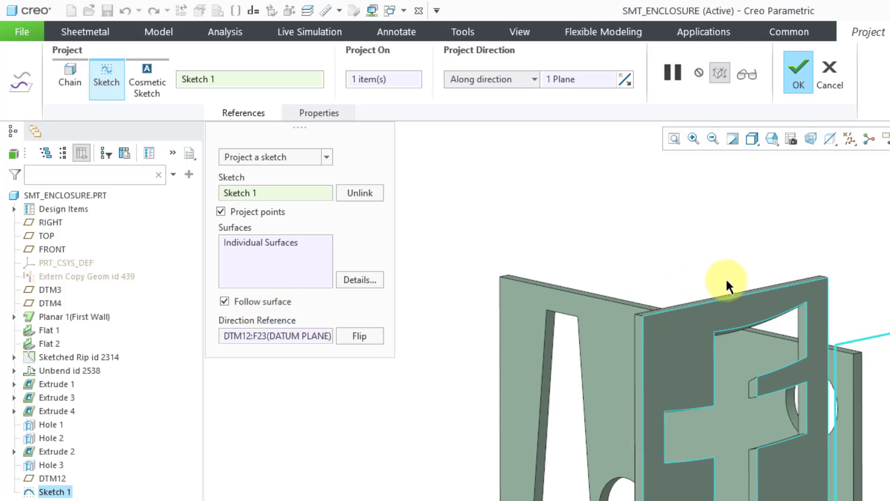
pyautogui.moveTo(868, 269); pyautogui.dragTo(872, 292, button='middle')
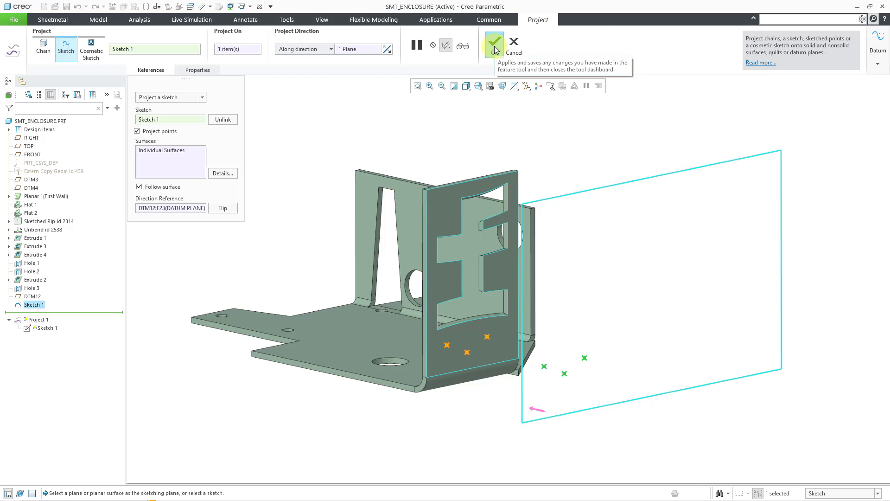
pyautogui.click(798, 72)
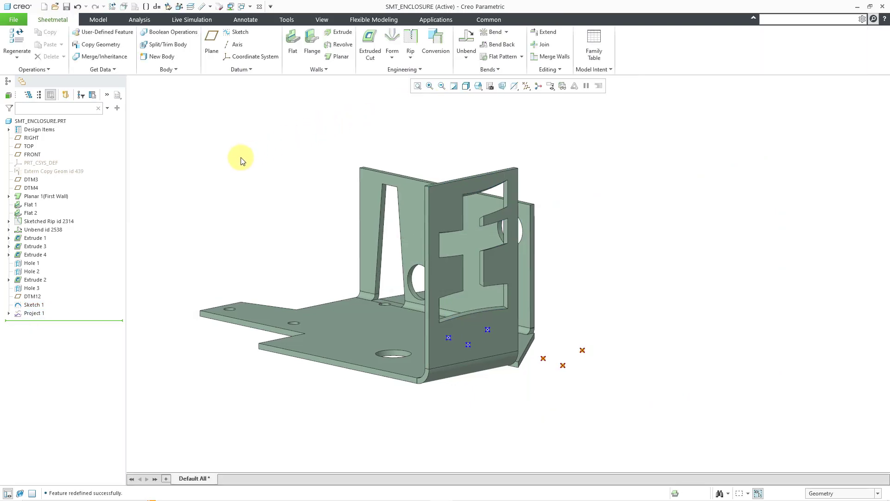
# Hide Sketch 1 from the model tree.
pyautogui.click(32, 304)
pyautogui.click(53, 289)
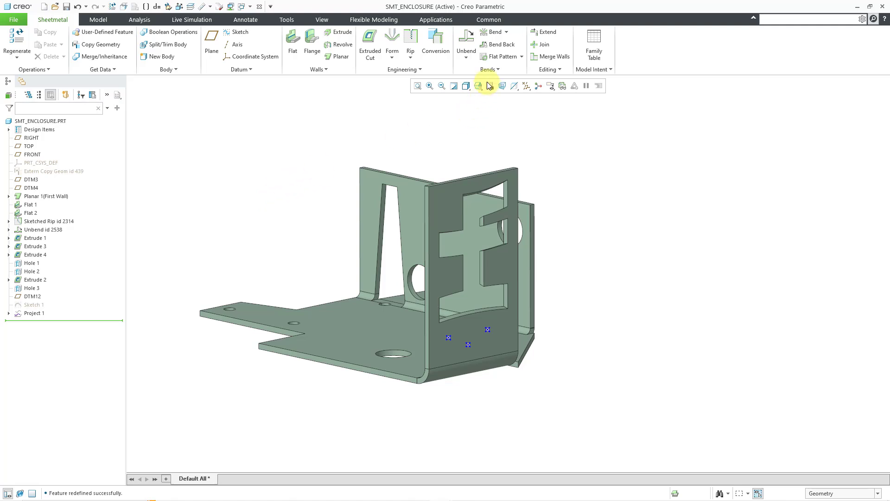
# Create a flat pattern of the enclosure and expand the Flat Pattern Manager.
pyautogui.click(498, 57)
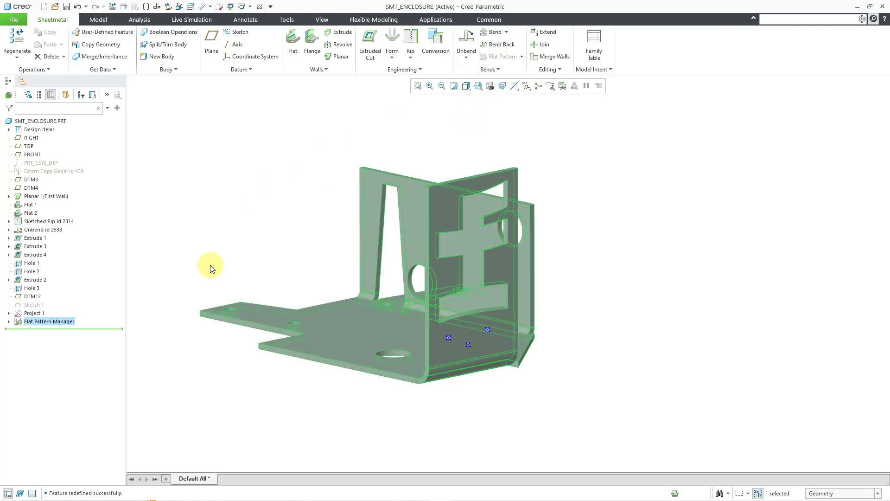
pyautogui.click(10, 321)
pyautogui.click(143, 343)
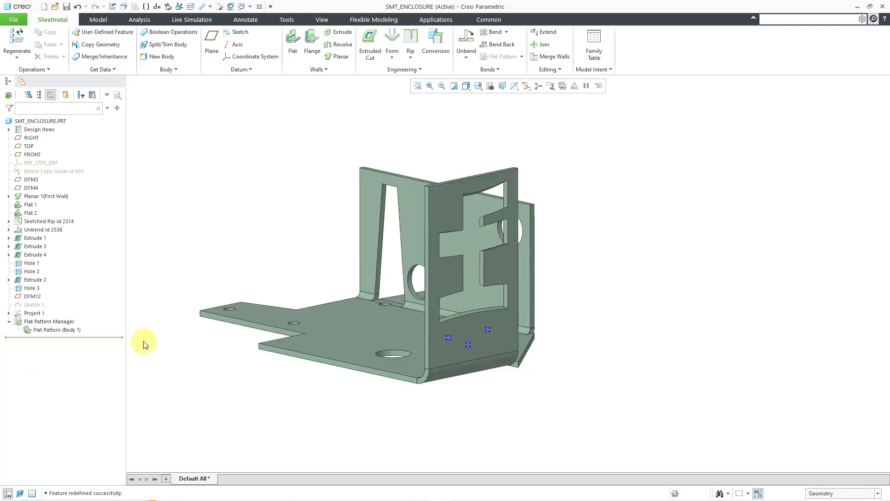
# Set Flat Pattern (Body 1) state to Flat and view the flattened sheet.
pyautogui.click(65, 330)
pyautogui.rightClick(65, 330)
pyautogui.moveTo(96, 364)
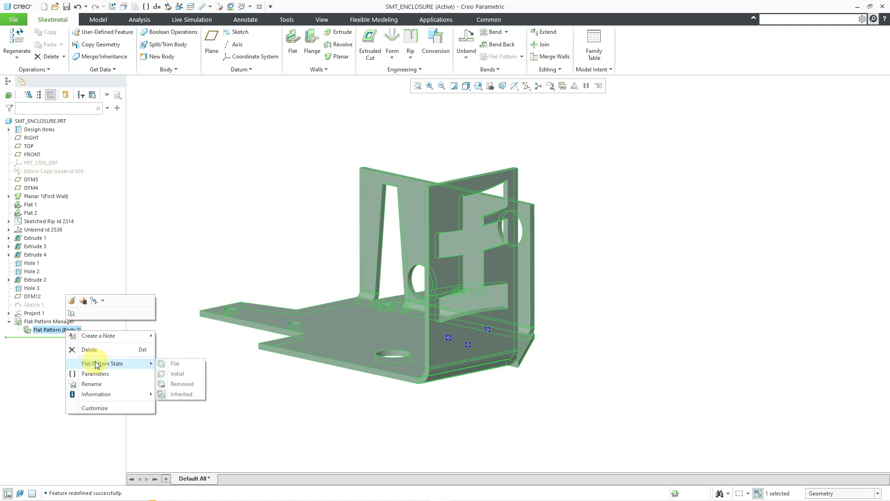
pyautogui.click(183, 364)
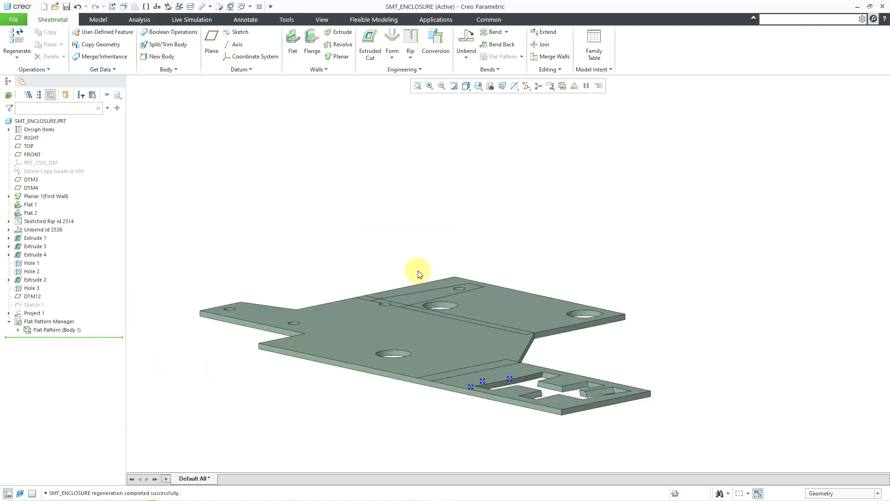
pyautogui.moveTo(415, 264)
pyautogui.mouseDown(button='middle')
pyautogui.moveTo(453, 248)
pyautogui.moveTo(461, 228)
pyautogui.moveTo(456, 240)
pyautogui.moveTo(446, 159)
pyautogui.mouseUp(button='middle')
pyautogui.scroll(-3, 656, 184)
pyautogui.scroll(1, 515, 354)
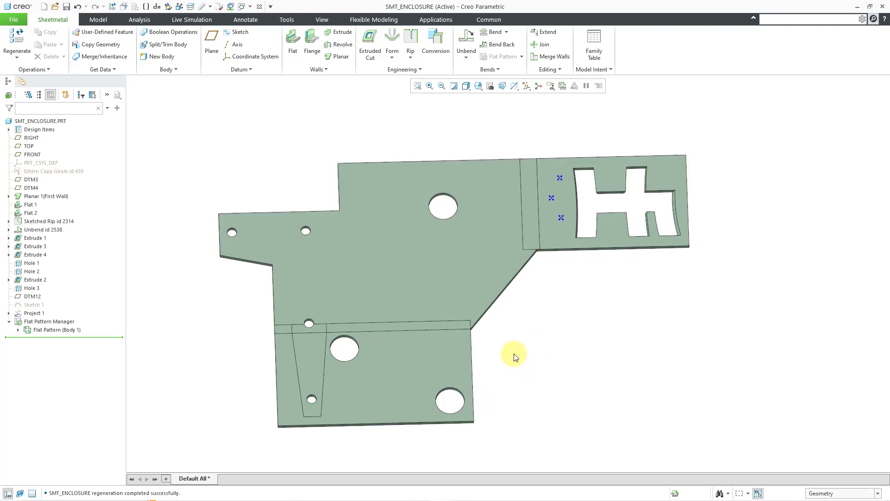